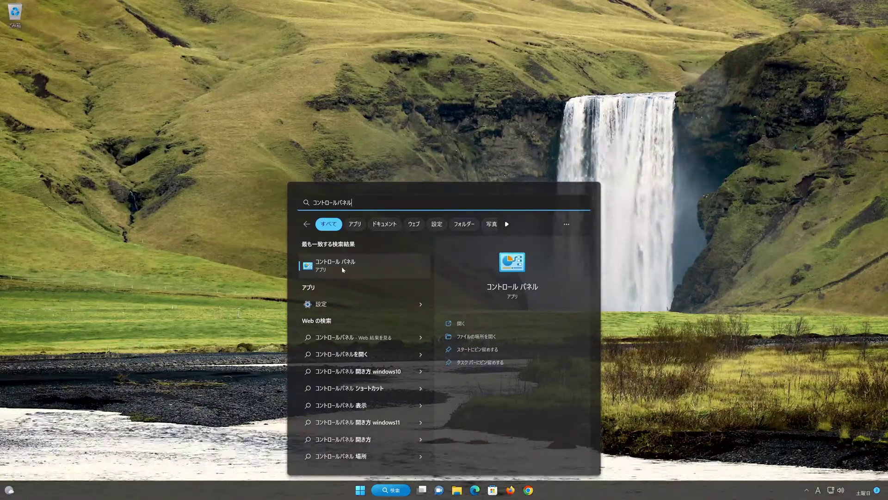
# Open the サウンド settings from the Control Panel's ハードウェアとサウンド category and select the スピーカー playback device
pyautogui.click(363, 269)
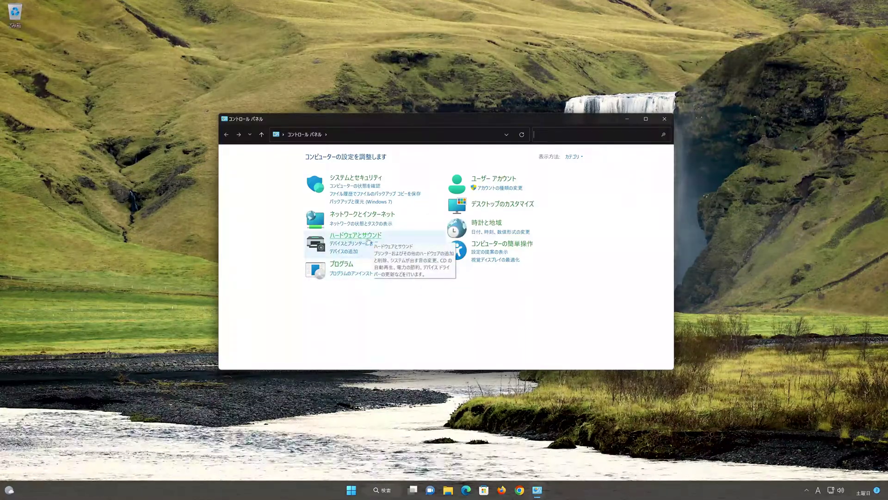
pyautogui.click(362, 239)
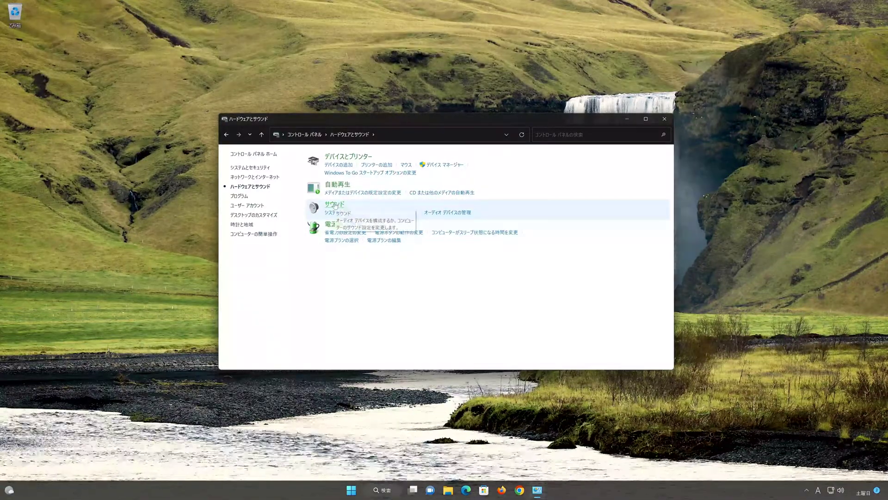
pyautogui.click(334, 205)
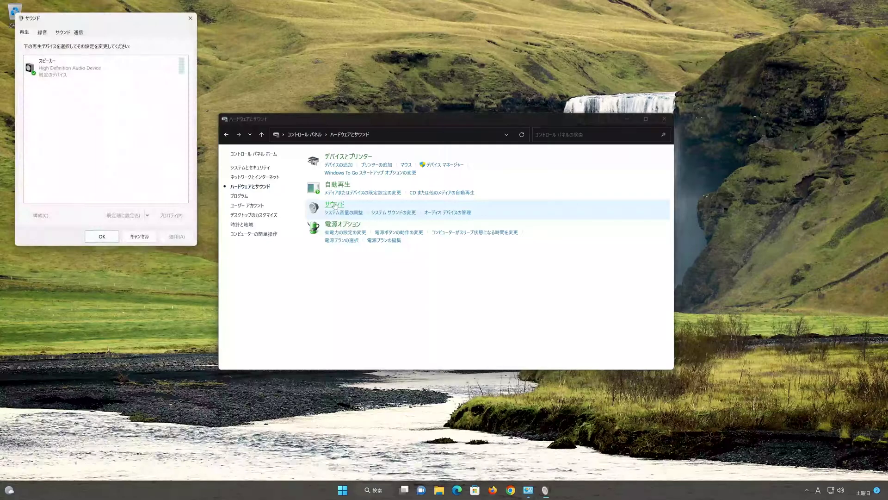
pyautogui.moveTo(121, 24); pyautogui.dragTo(439, 117)
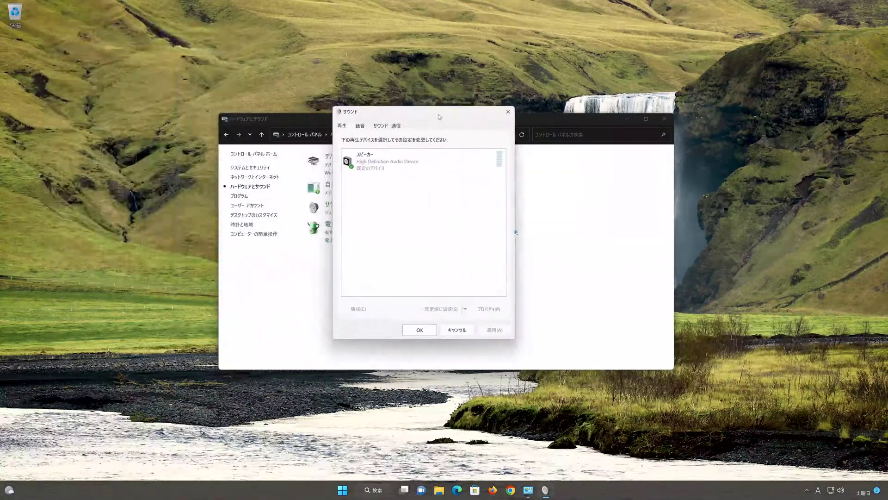
pyautogui.click(412, 160)
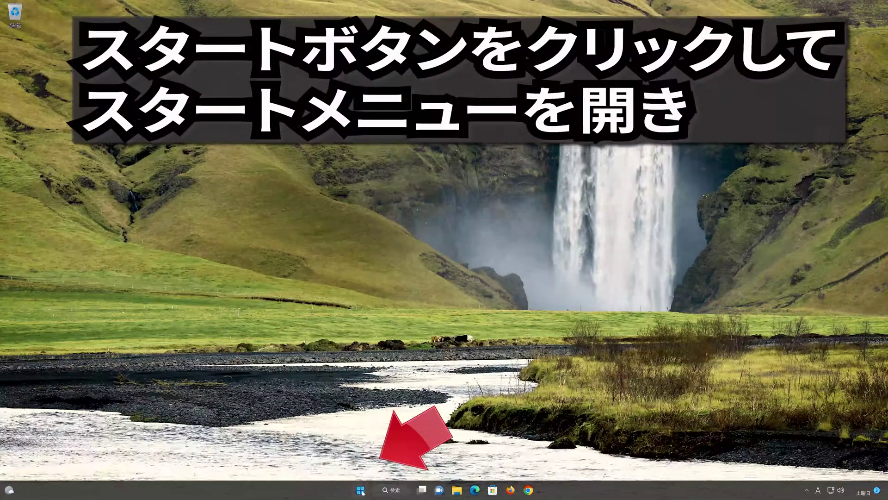
# Search for デバイス マネージャー, open it and move its window toward the middle of the desktop
pyautogui.click(361, 490)
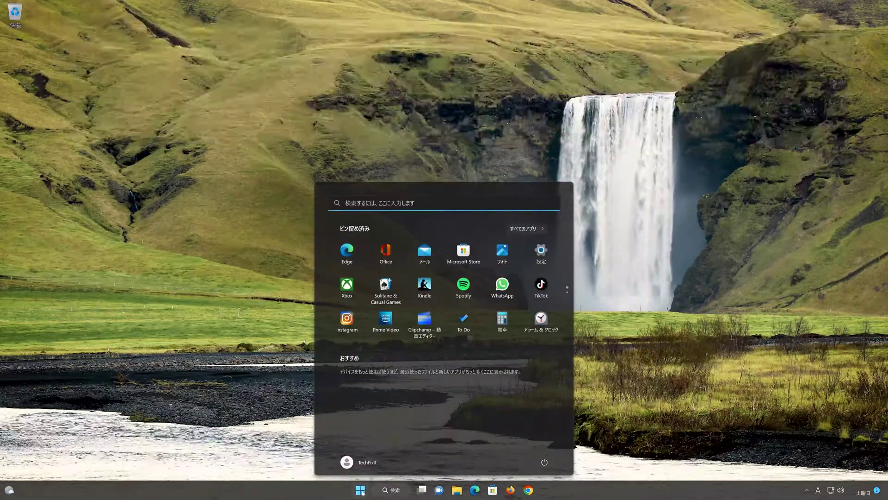
pyautogui.write('デバイス マネージャー')
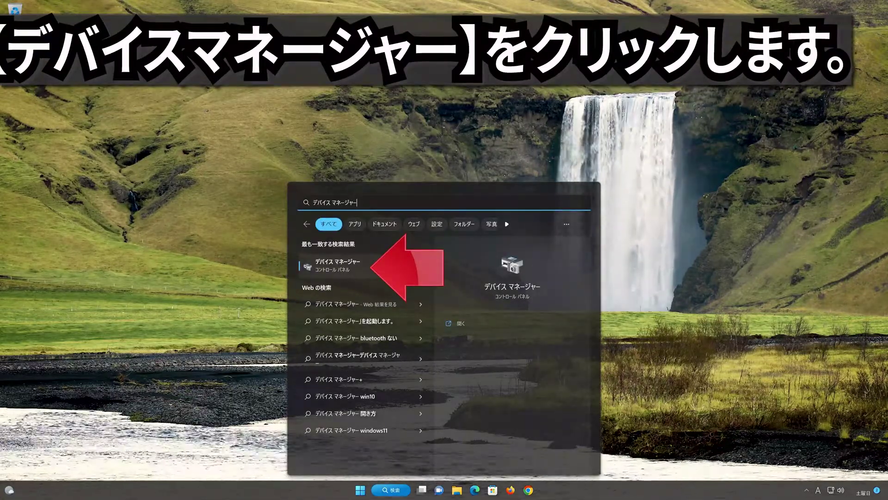
pyautogui.click(361, 265)
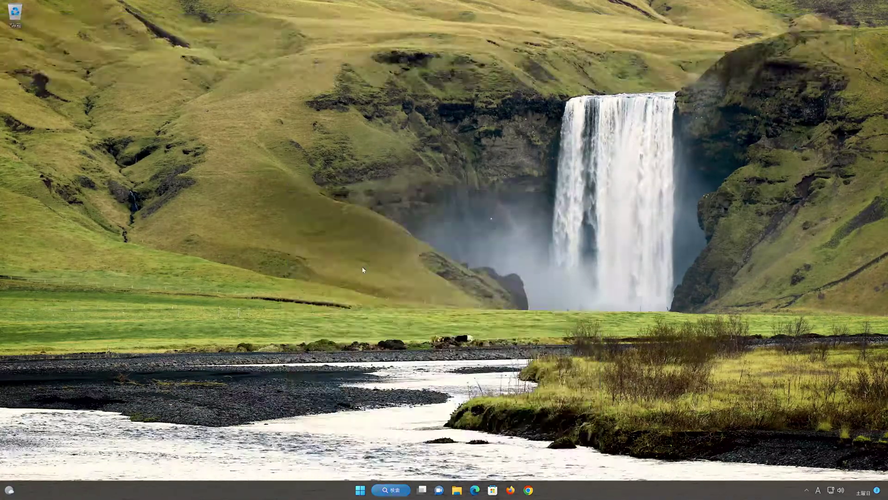
pyautogui.moveTo(233, 24); pyautogui.dragTo(479, 142)
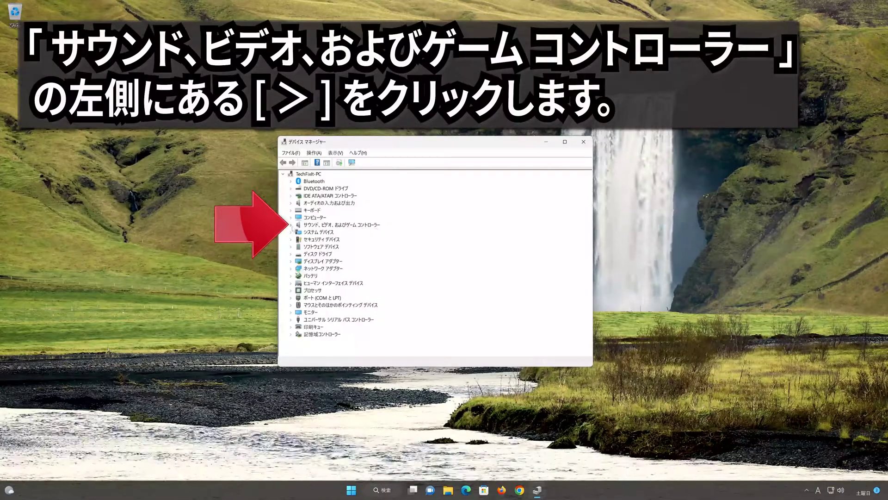
# Show the driver properties of High Definition Audio デバイス under サウンド、ビデオ、およびゲーム コントローラー
pyautogui.click(291, 225)
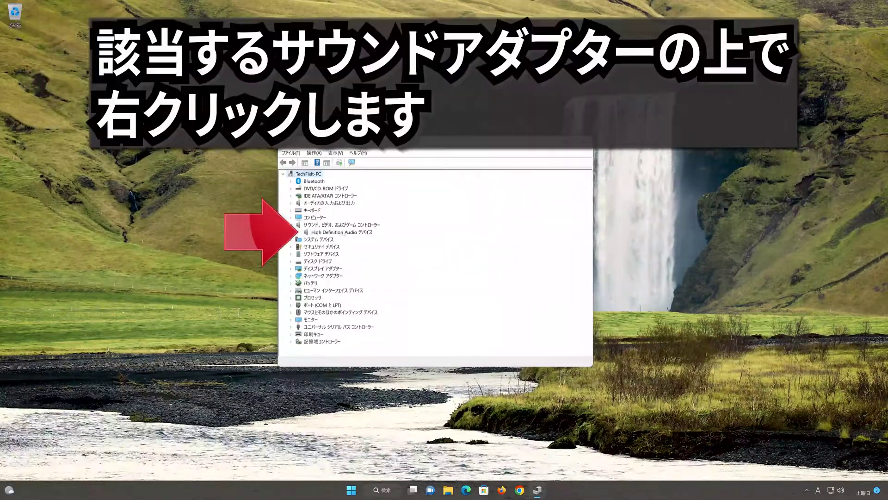
pyautogui.rightClick(355, 232)
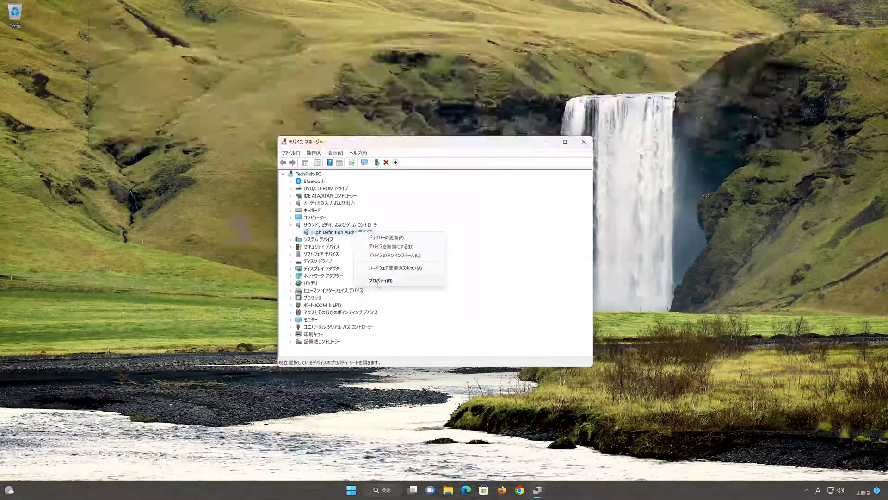
pyautogui.click(399, 281)
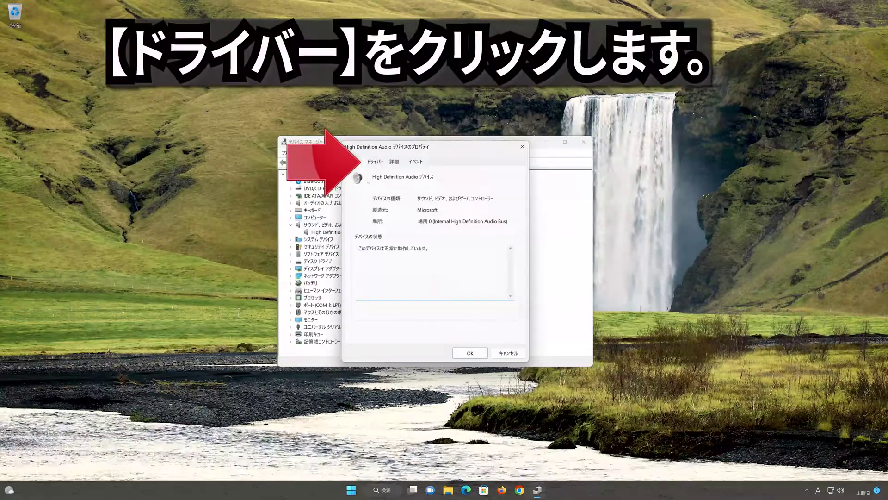
pyautogui.click(382, 162)
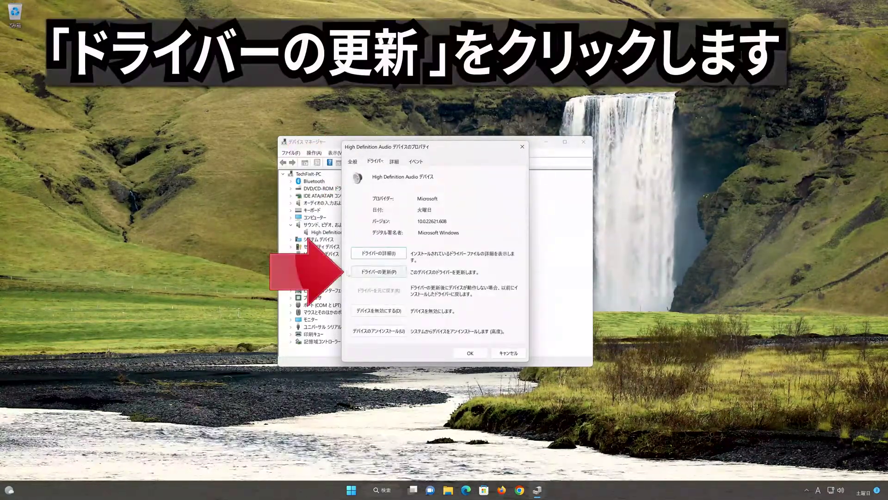
# Update the driver manually with the High Definition Audio デバイス model from the computer's available driver list, accepting the compatibility warning, and close the properties
pyautogui.click(388, 272)
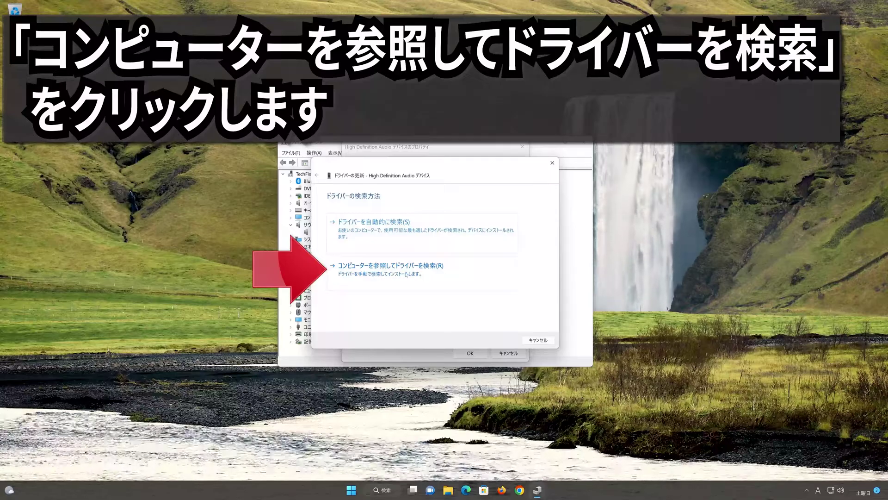
pyautogui.click(389, 277)
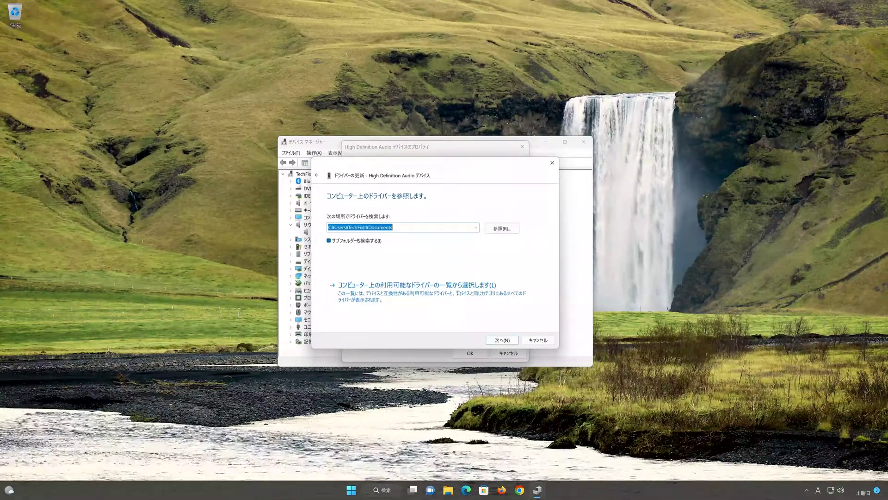
pyautogui.click(458, 293)
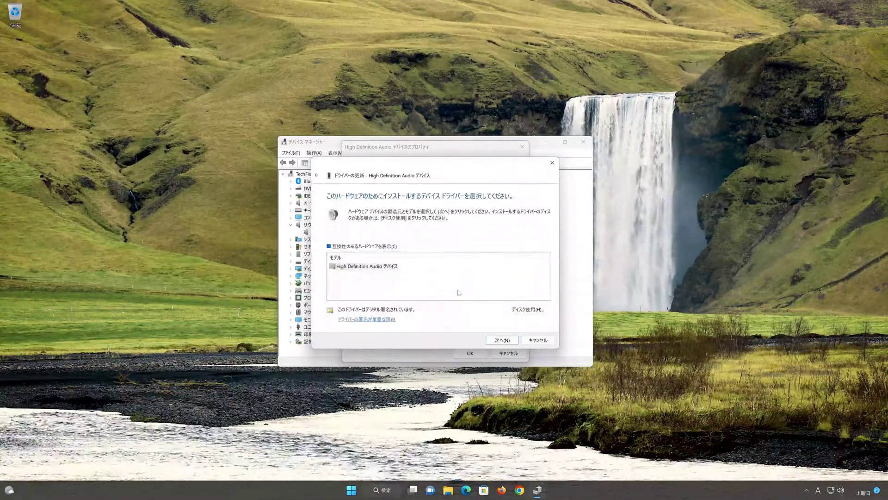
pyautogui.click(377, 268)
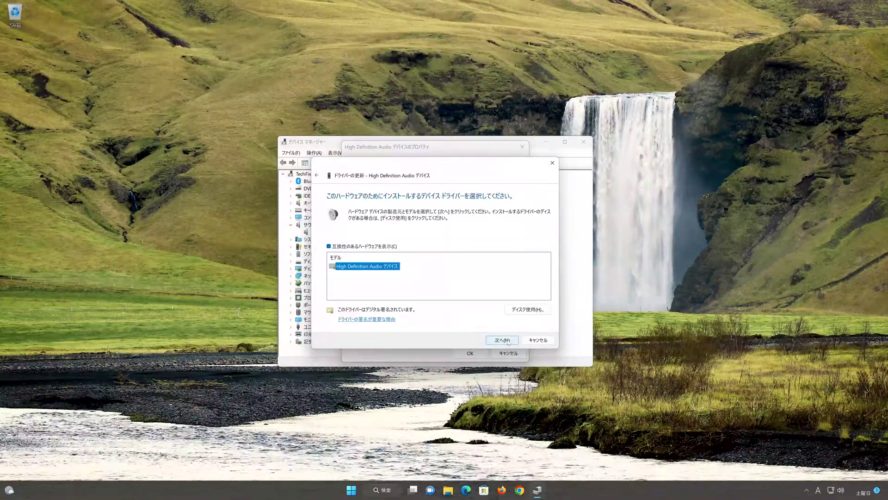
pyautogui.click(508, 341)
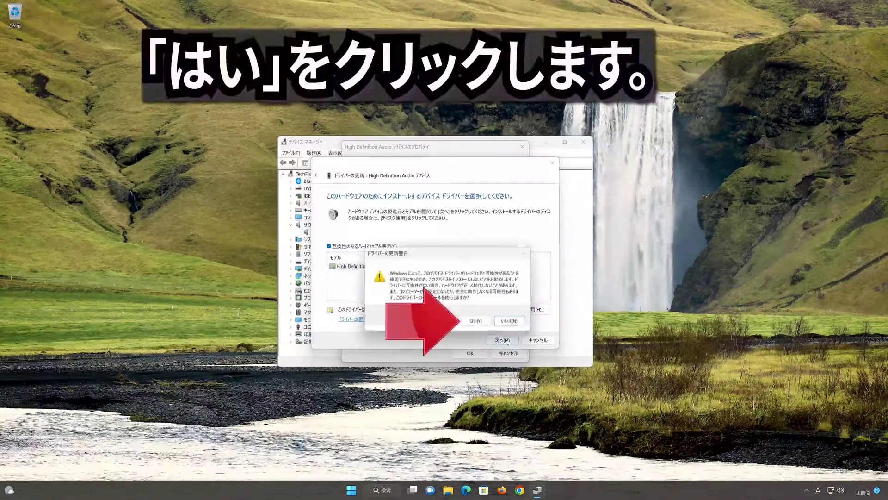
pyautogui.click(475, 321)
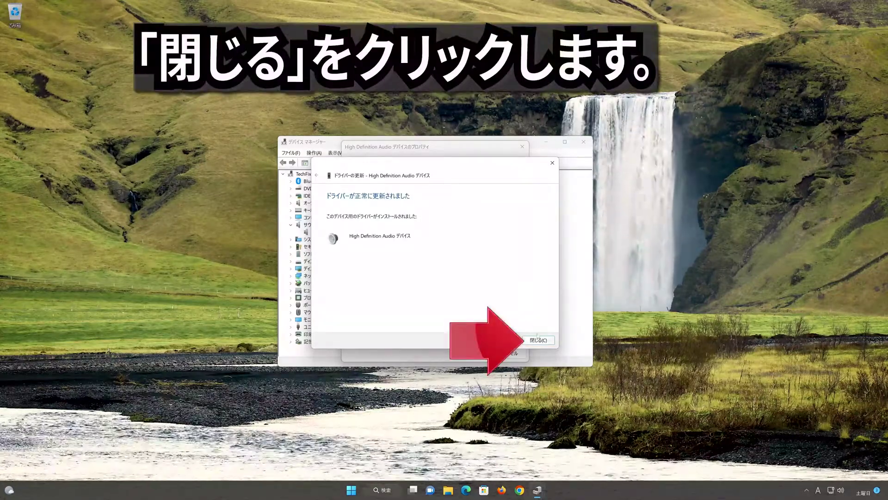
pyautogui.click(540, 339)
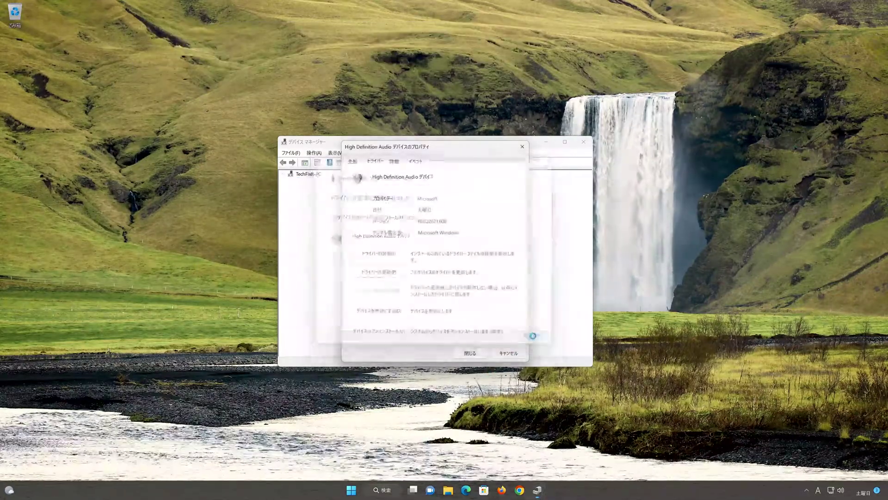
pyautogui.click(470, 353)
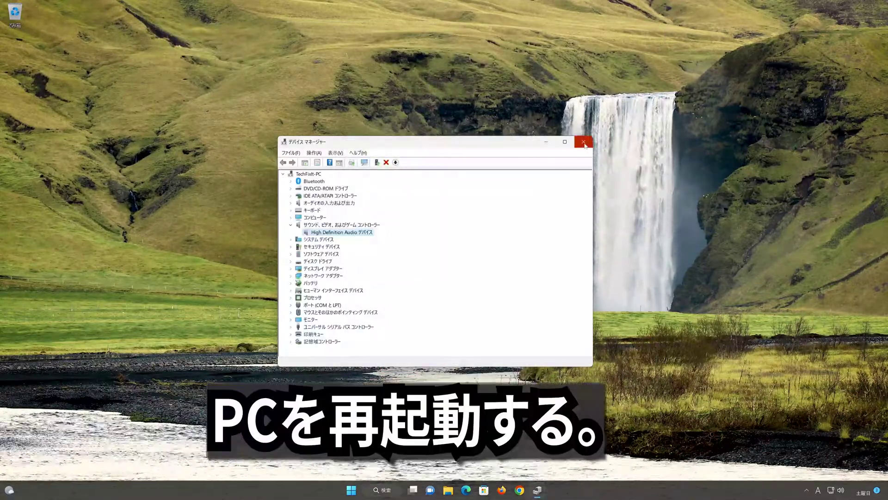
# Close Device Manager and restart the PC
pyautogui.click(583, 141)
pyautogui.click(360, 490)
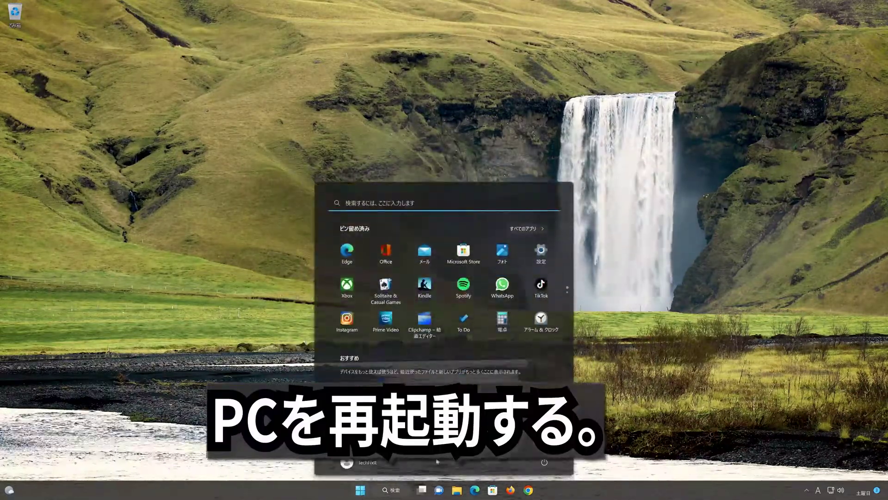
pyautogui.click(545, 461)
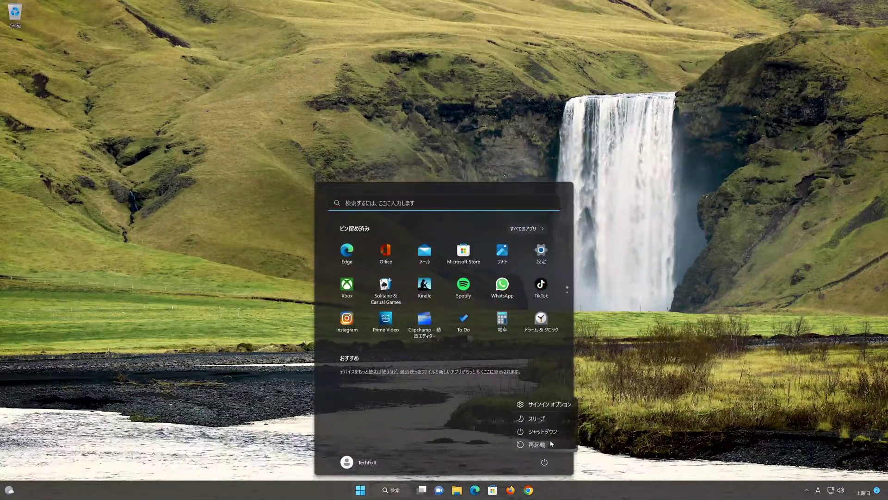
pyautogui.click(548, 444)
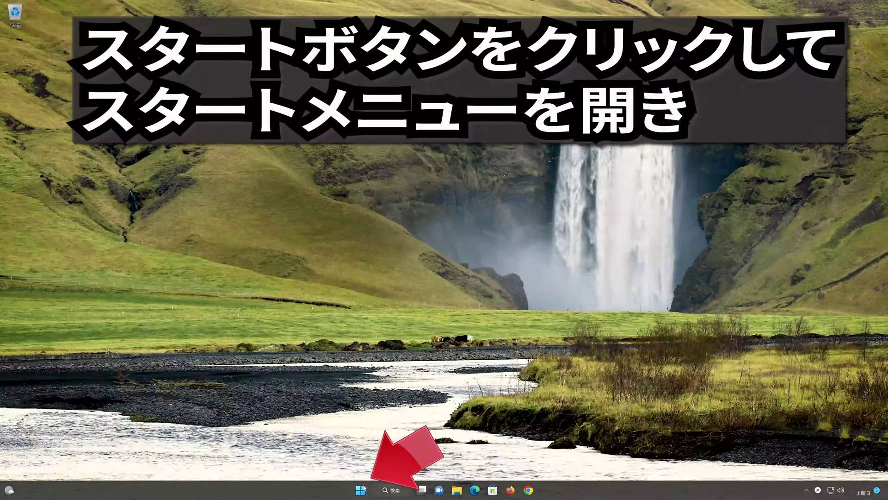
# Search for デバイス マネージャー and open it again
pyautogui.click(360, 491)
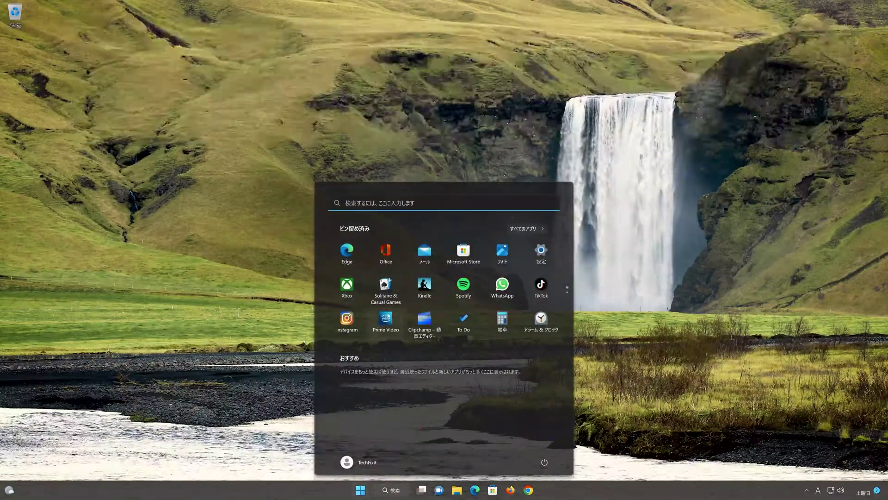
pyautogui.write('デバイス マネージャー')
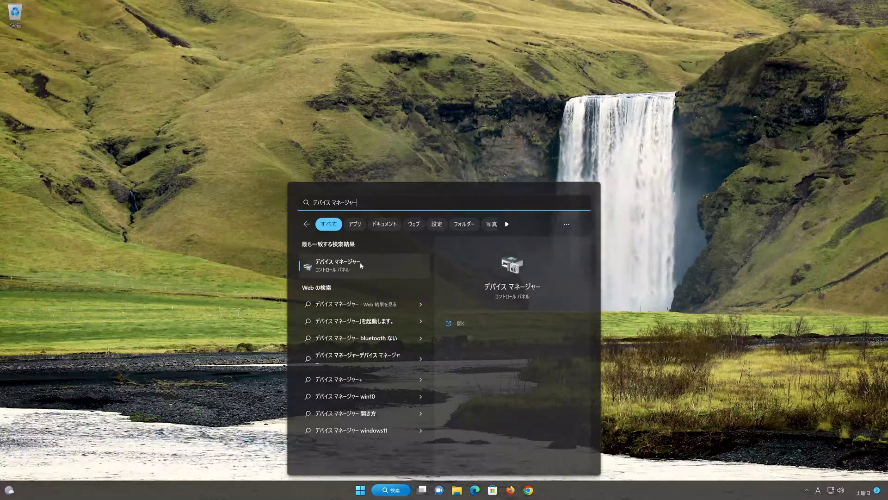
pyautogui.click(361, 266)
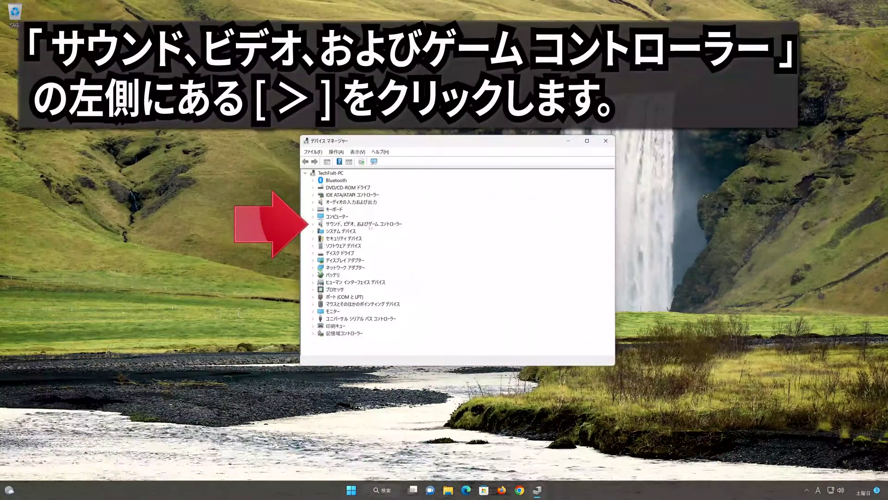
# Uninstall High Definition Audio デバイス under サウンド、ビデオ、およびゲーム コントローラー through its driver properties
pyautogui.click(313, 224)
pyautogui.click(333, 231)
pyautogui.rightClick(373, 234)
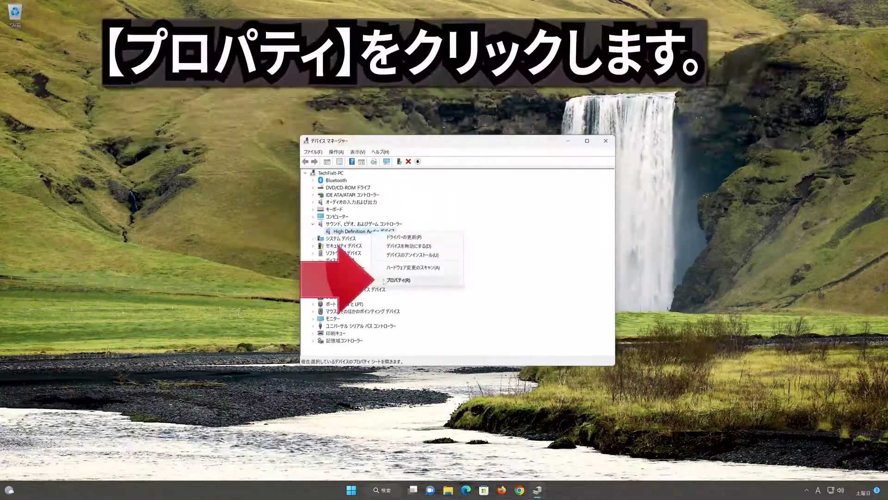
pyautogui.click(421, 281)
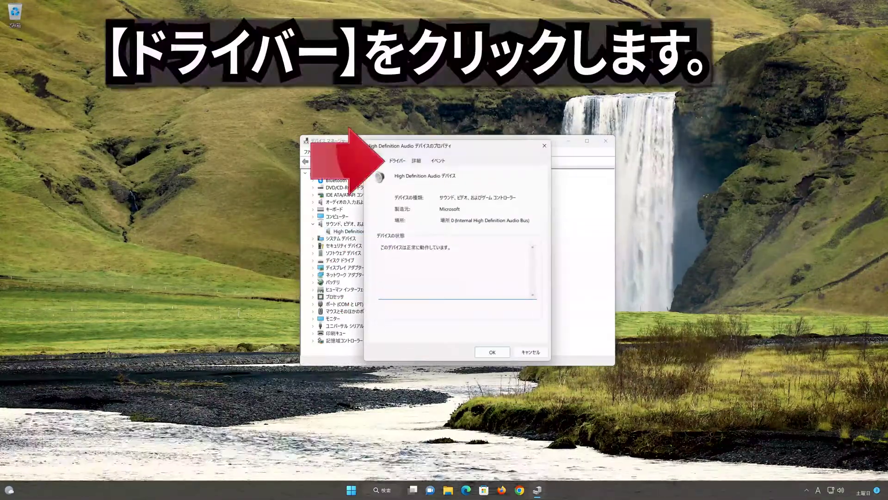
pyautogui.click(398, 161)
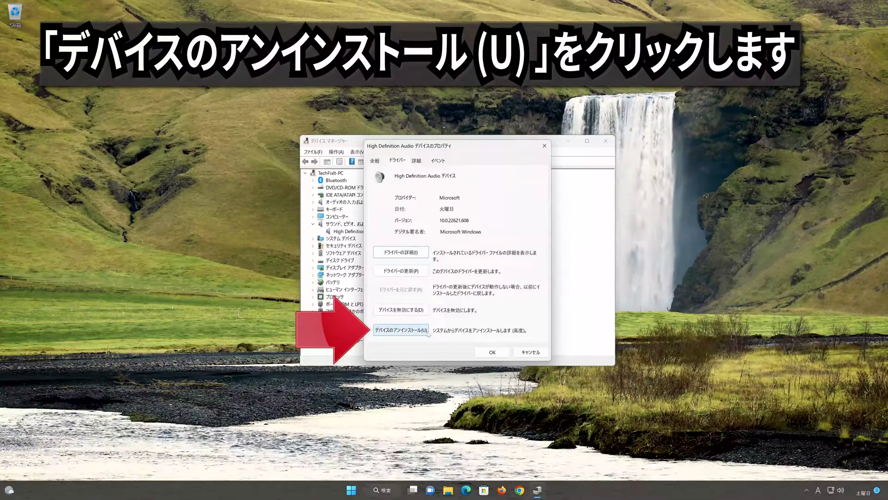
pyautogui.click(401, 330)
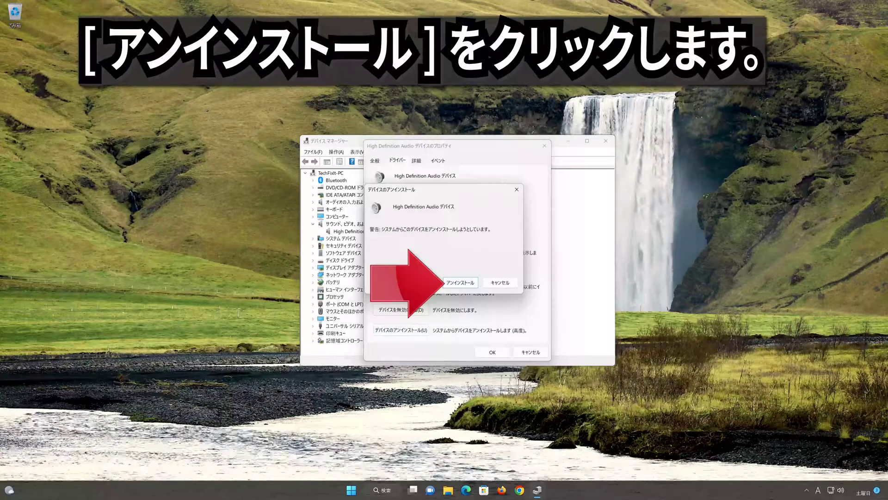
pyautogui.click(465, 283)
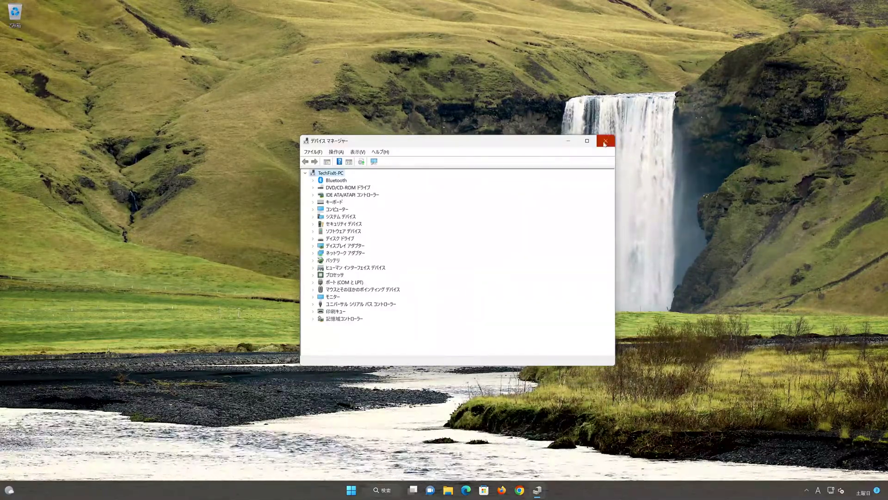
# Close Device Manager and restart the PC so the sound driver is reinstalled automatically
pyautogui.click(605, 144)
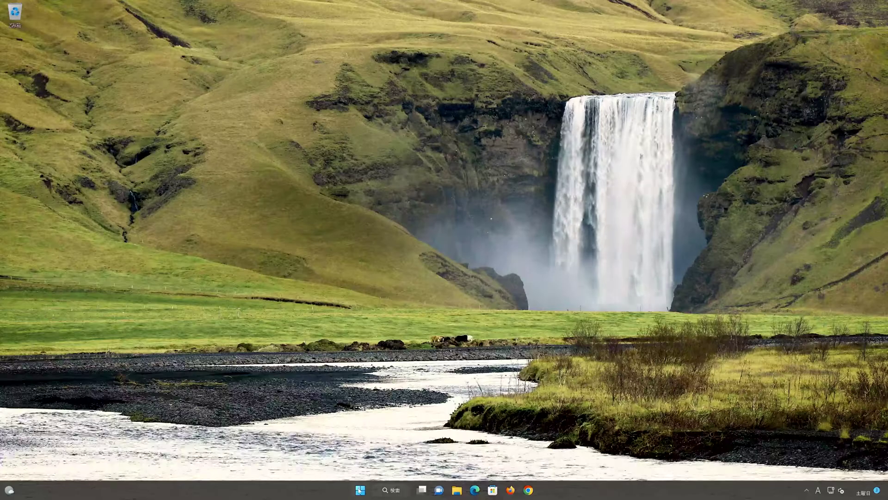
pyautogui.press('super')
pyautogui.click(550, 463)
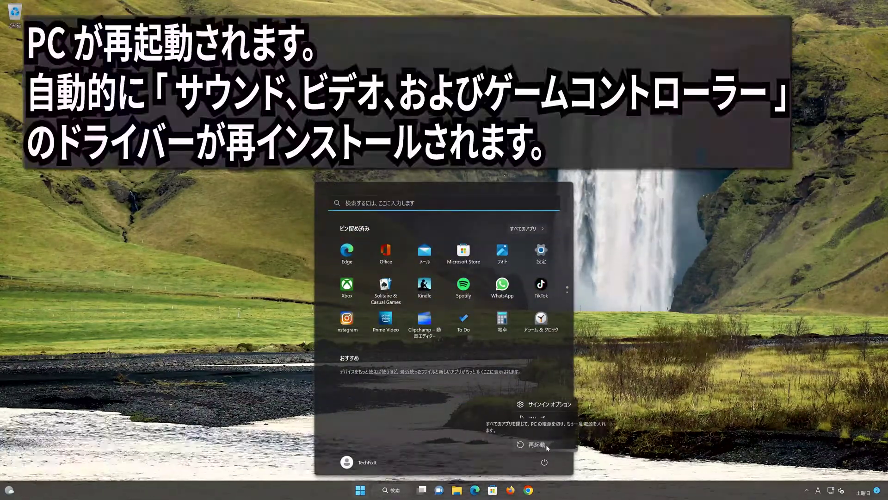
pyautogui.click(537, 444)
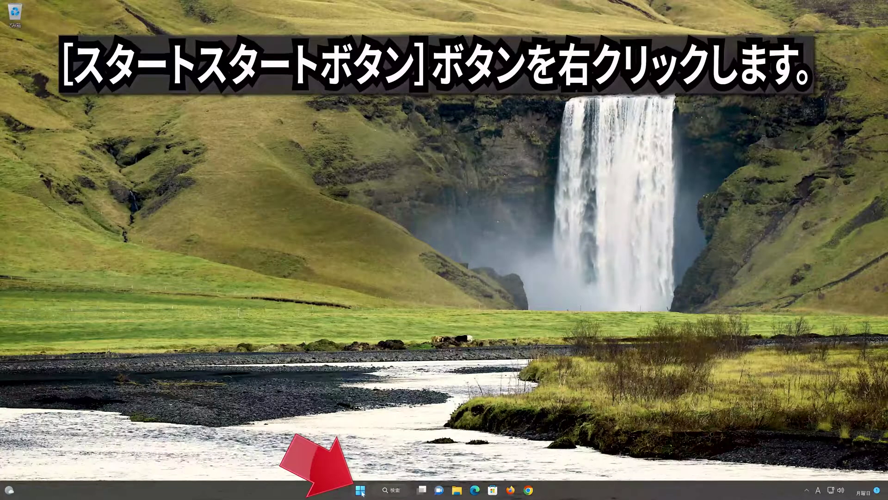
# Search for 復元ポイント, open 復元ポイントの作成 and move the system properties window toward the middle of the desktop
pyautogui.click(361, 490)
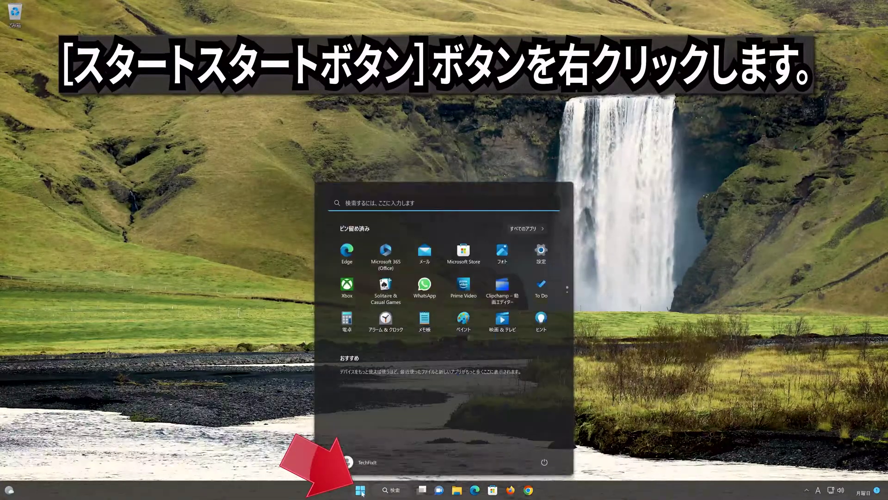
pyautogui.write('復元ポイント')
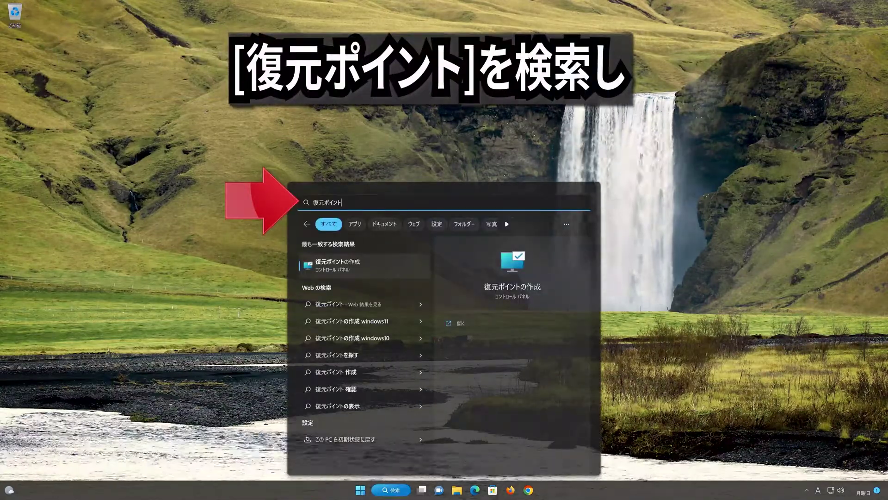
pyautogui.click(340, 271)
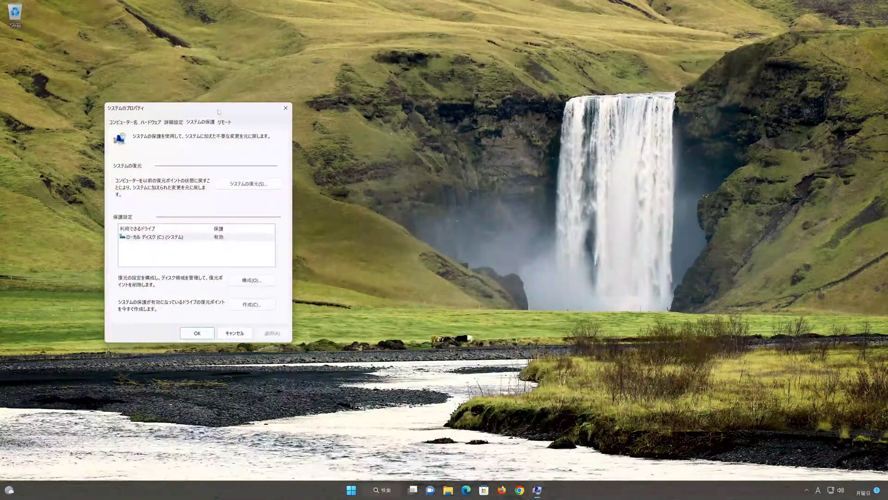
pyautogui.moveTo(219, 112); pyautogui.dragTo(464, 117)
# Start システムの復元 with the local disk (C:) selected and choose the manual restore point from 月曜日 11:58:03
pyautogui.click(393, 241)
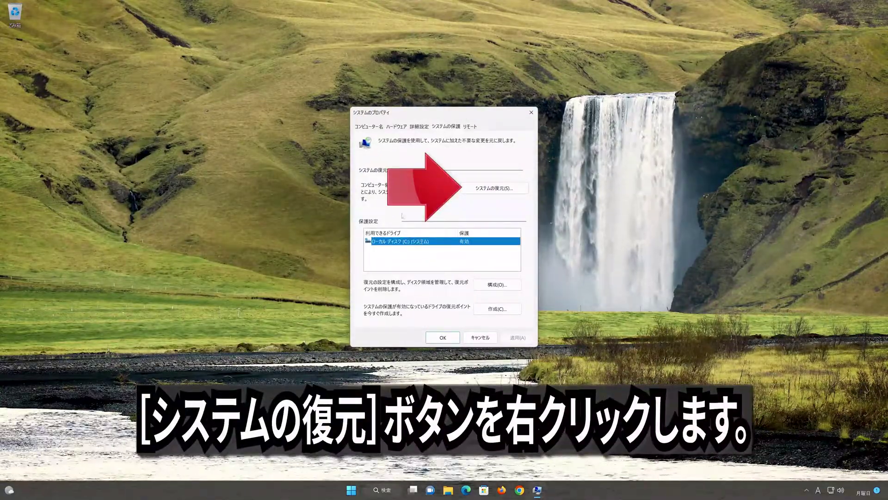
pyautogui.click(501, 190)
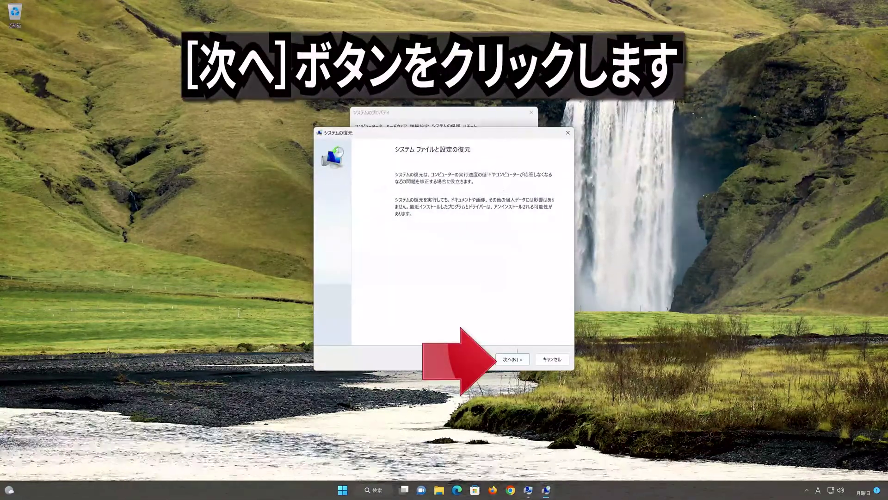
pyautogui.click(513, 359)
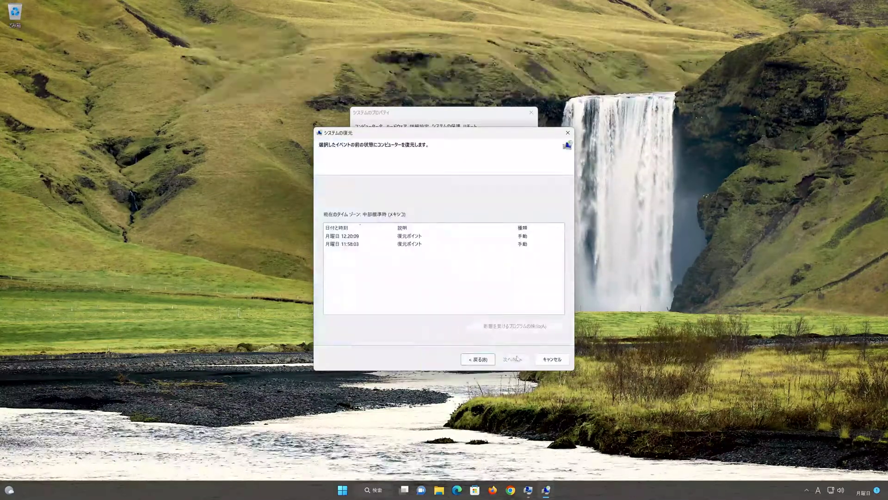
pyautogui.click(348, 244)
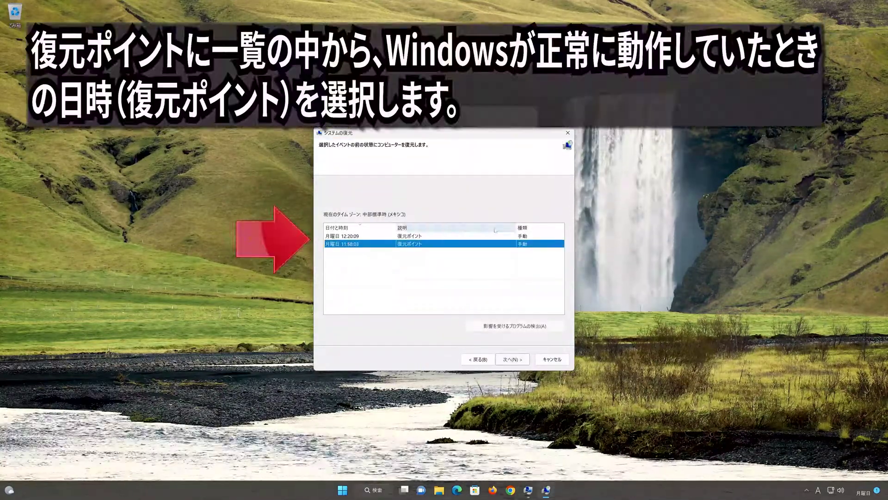
pyautogui.click(420, 236)
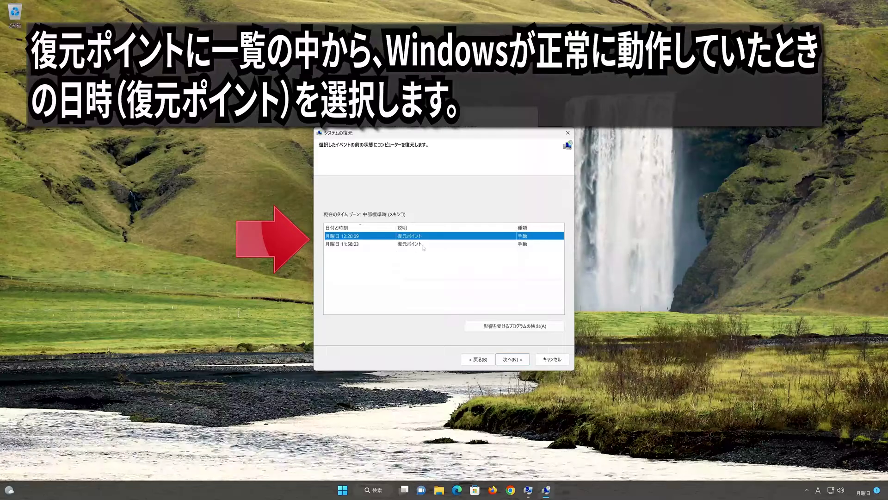
pyautogui.click(422, 244)
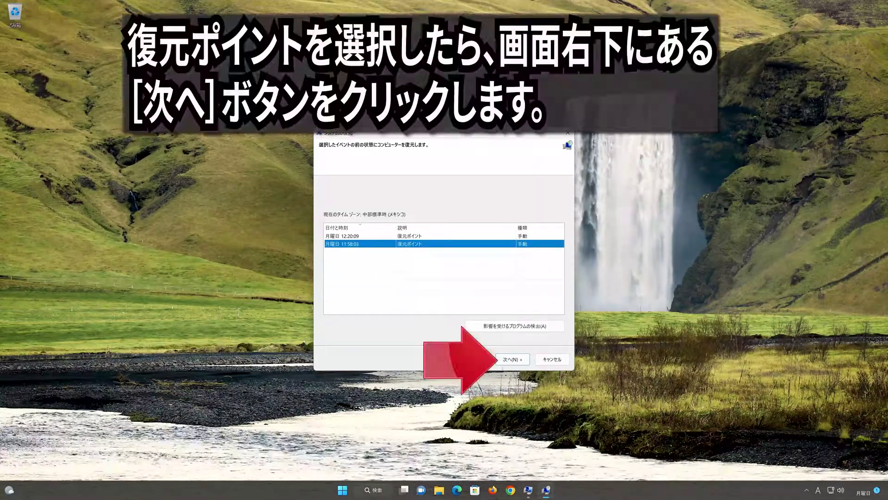
# Finish the restore wizard with the chosen restore point and agree to begin the system restore
pyautogui.click(513, 359)
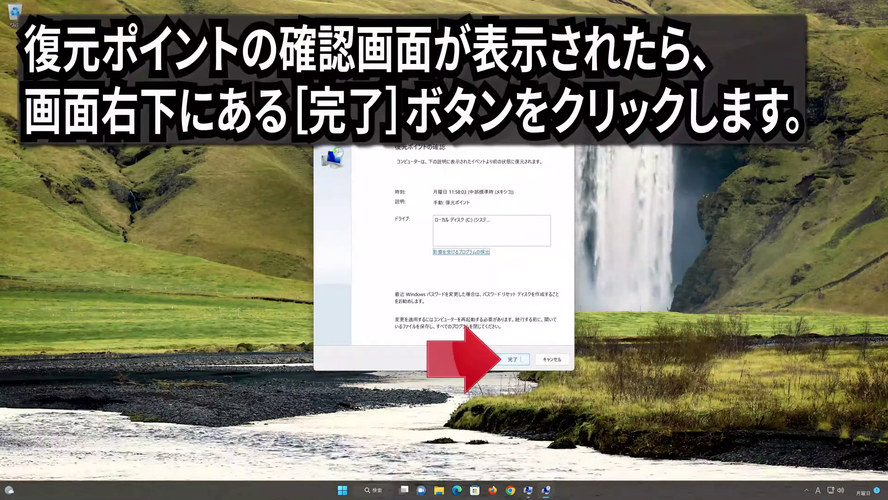
pyautogui.click(519, 360)
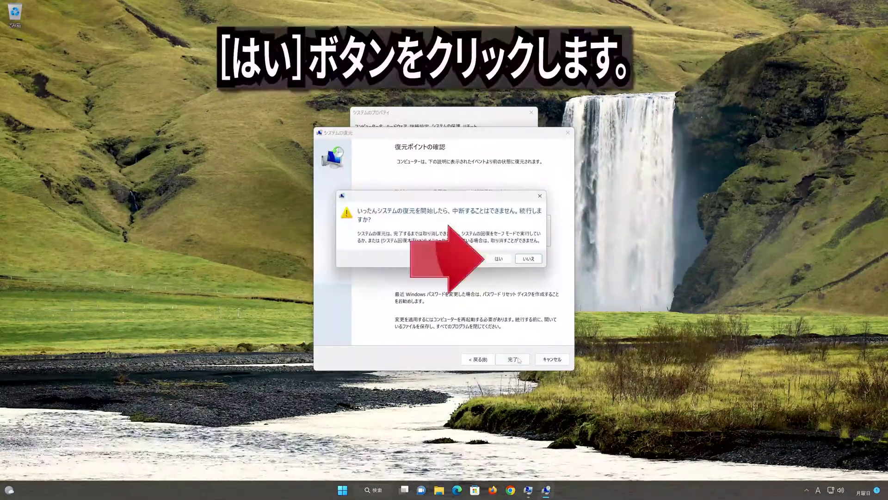
pyautogui.click(498, 258)
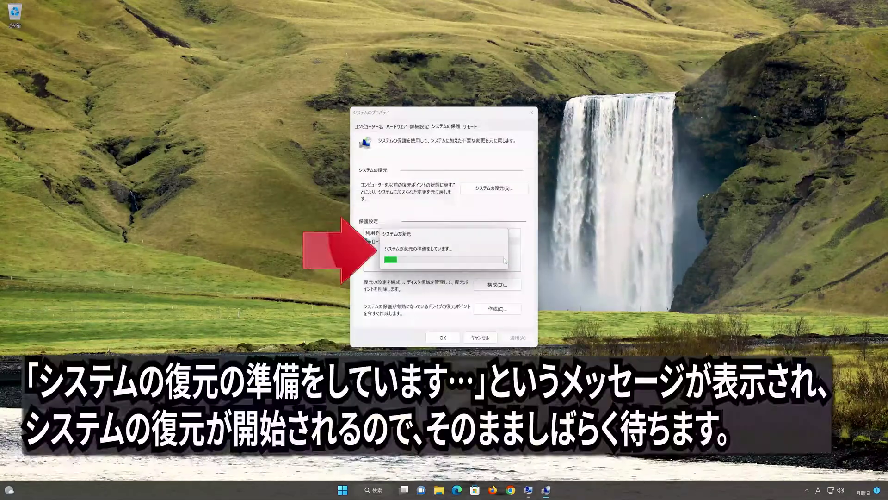